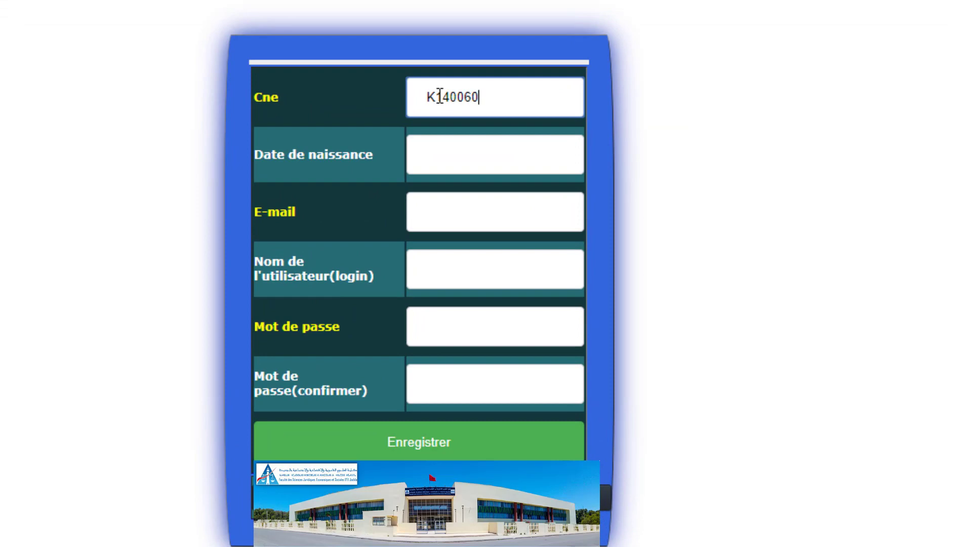
- Enter the student's Cne, date of birth and e-mail address in the registration form
{"action": "type", "text": "52"}
{"action": "left_click", "coordinate": [457, 155]}
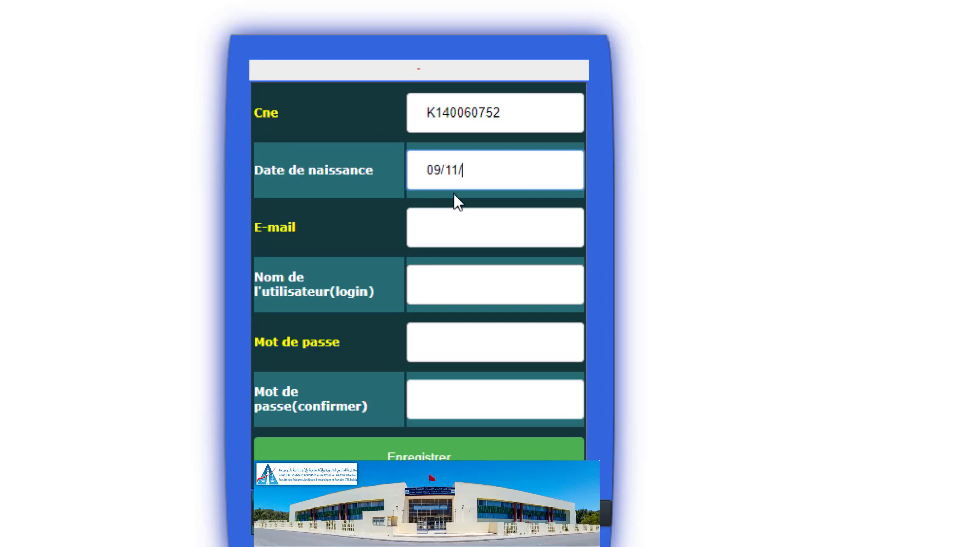
{"action": "left_click", "coordinate": [451, 227]}
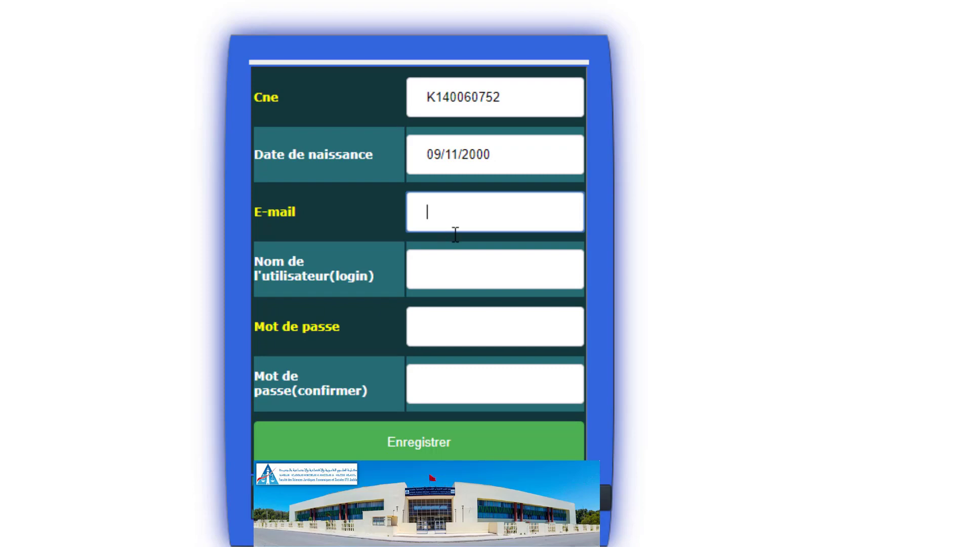
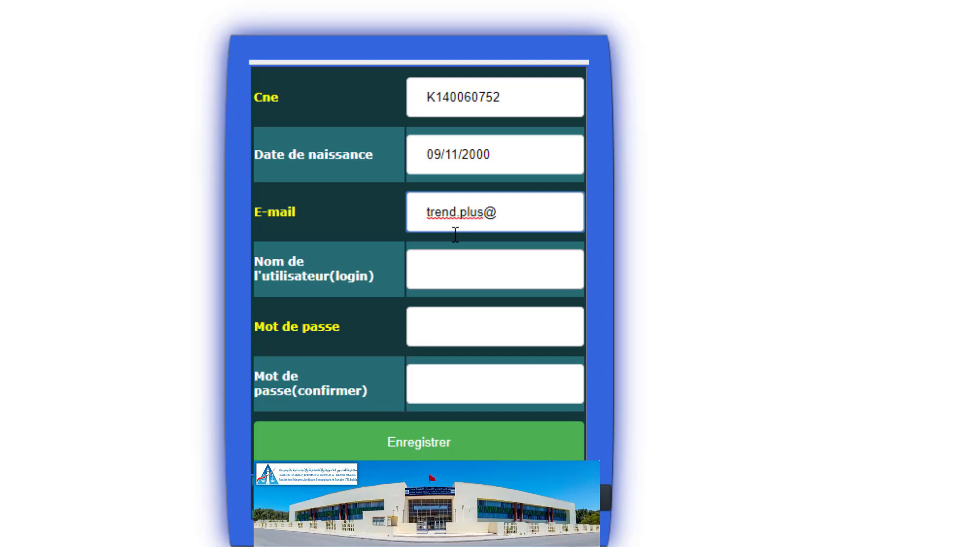
- Enter the chosen username, a password and its matching confirmation, and submit the registration
{"action": "key", "text": "Tab"}
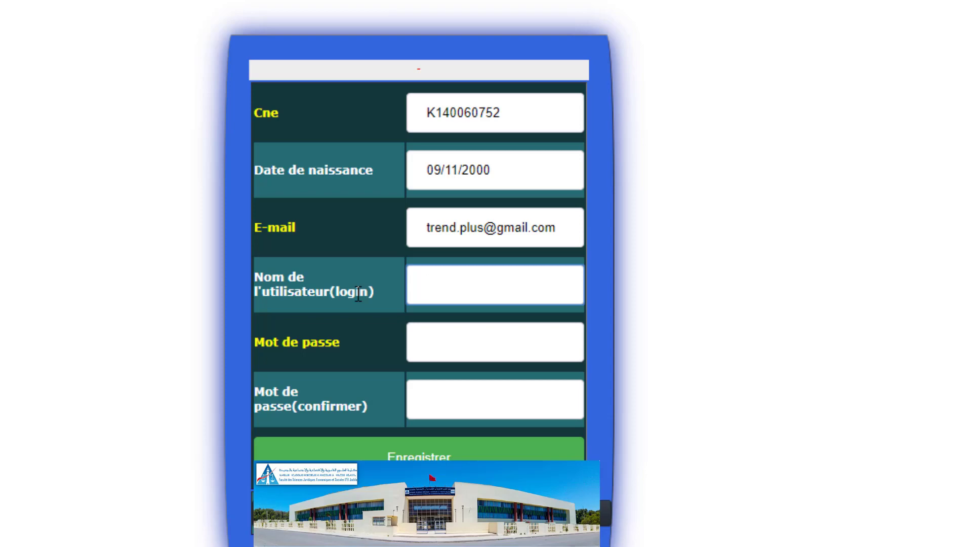
{"action": "type", "text": "papay"}
{"action": "left_click", "coordinate": [458, 341]}
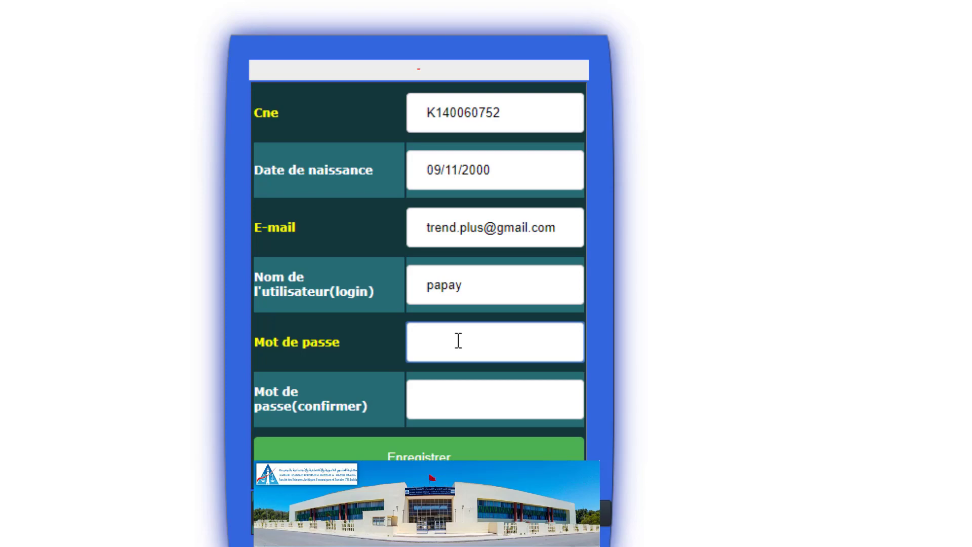
{"action": "type", "text": "12345678"}
{"action": "key", "text": "Tab"}
{"action": "type", "text": "123"}
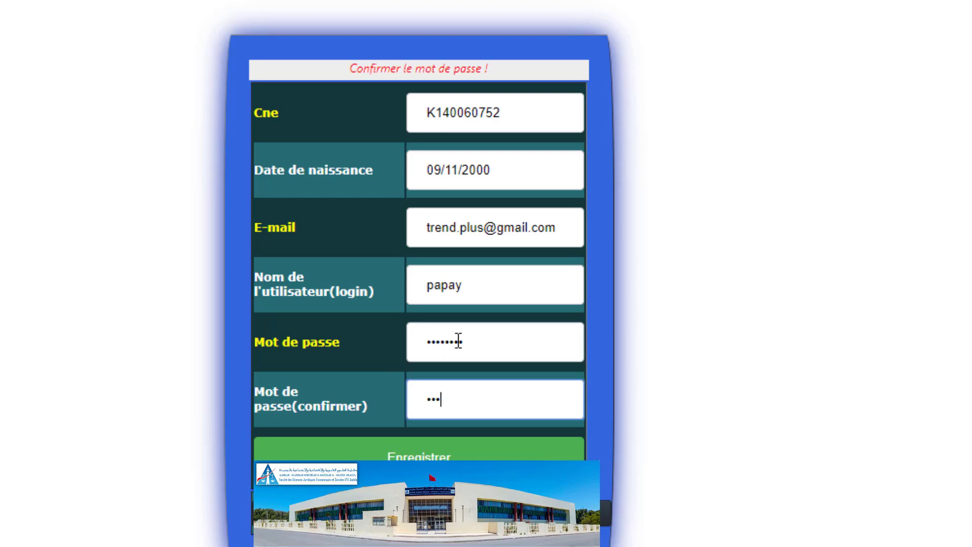
{"action": "type", "text": "45678"}
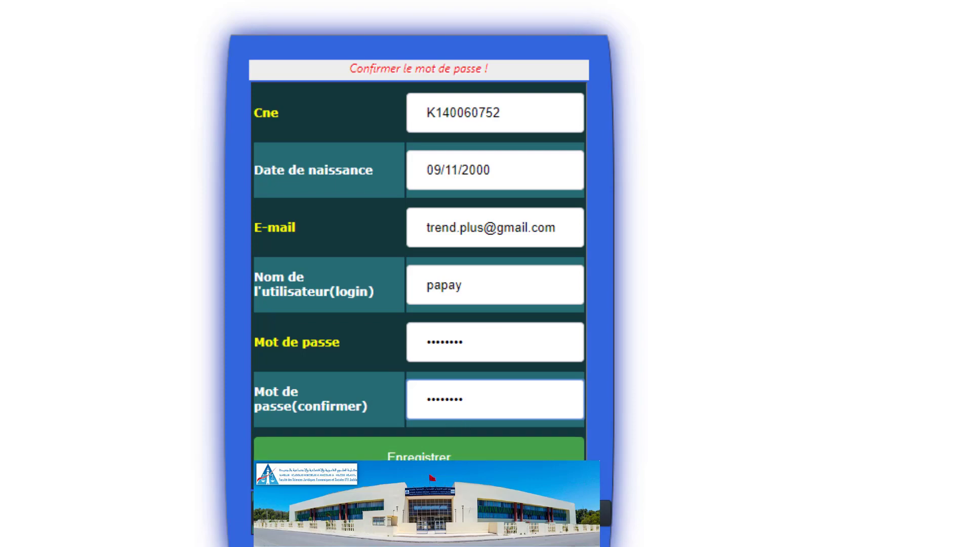
{"action": "key", "text": "Return"}
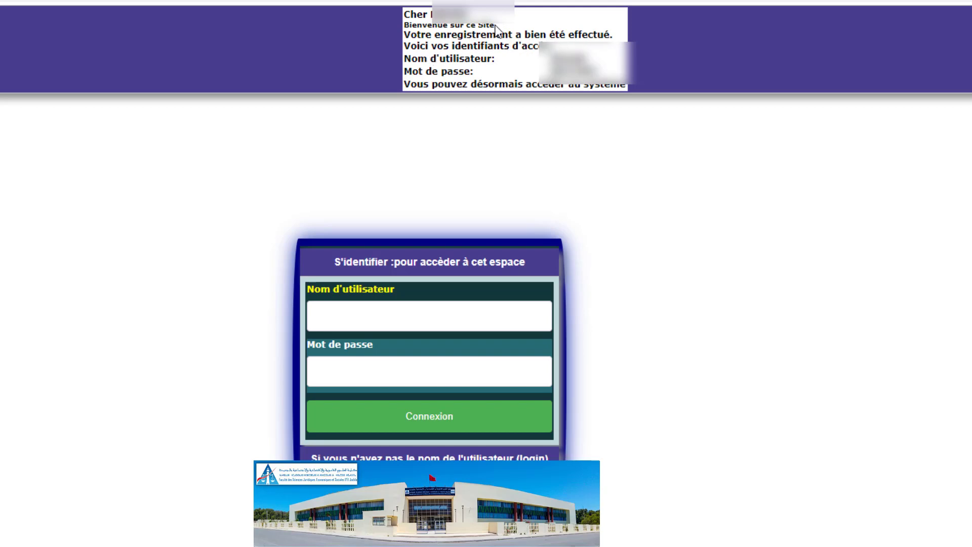
- Log in via S'identifier with the newly assigned username and password from the confirmation message
{"action": "left_click_drag", "start_coordinate": [409, 13], "coordinate": [428, 14]}
{"action": "left_click_drag", "start_coordinate": [431, 58], "coordinate": [532, 81]}
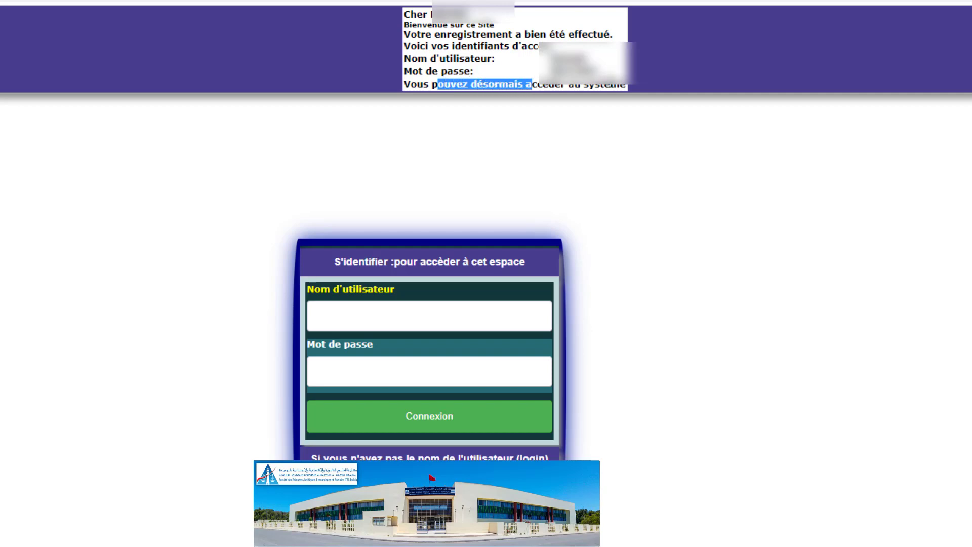
{"action": "left_click", "coordinate": [444, 316]}
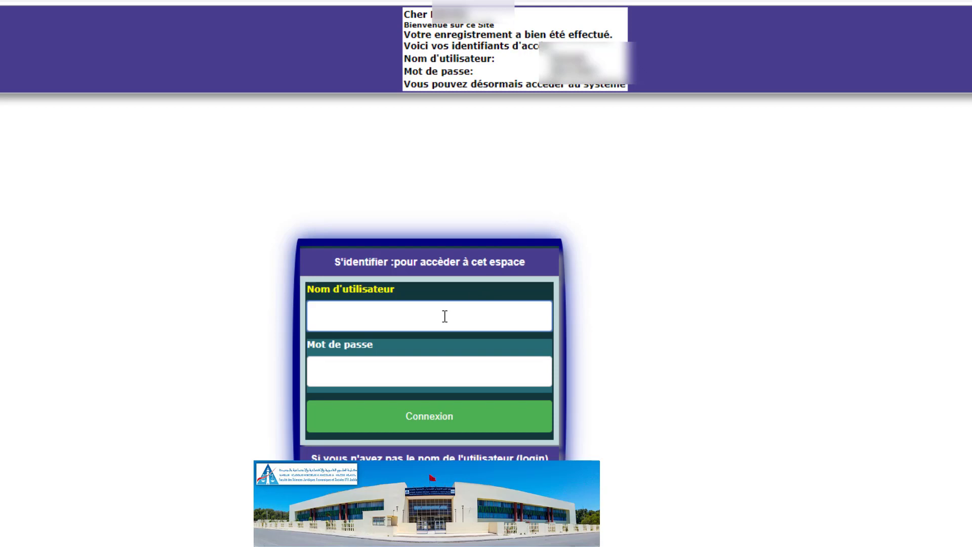
{"action": "type", "text": "P"}
{"action": "key", "text": "BackSpace"}
{"action": "type", "text": "papay"}
{"action": "key", "text": "Tab"}
{"action": "type", "text": "•••"}
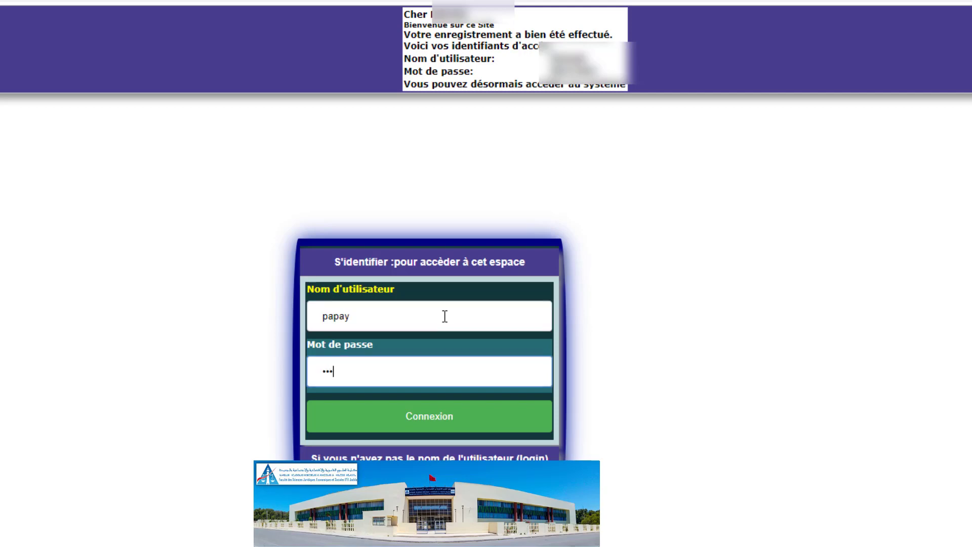
{"action": "type", "text": "•••••"}
{"action": "key", "text": "Return"}
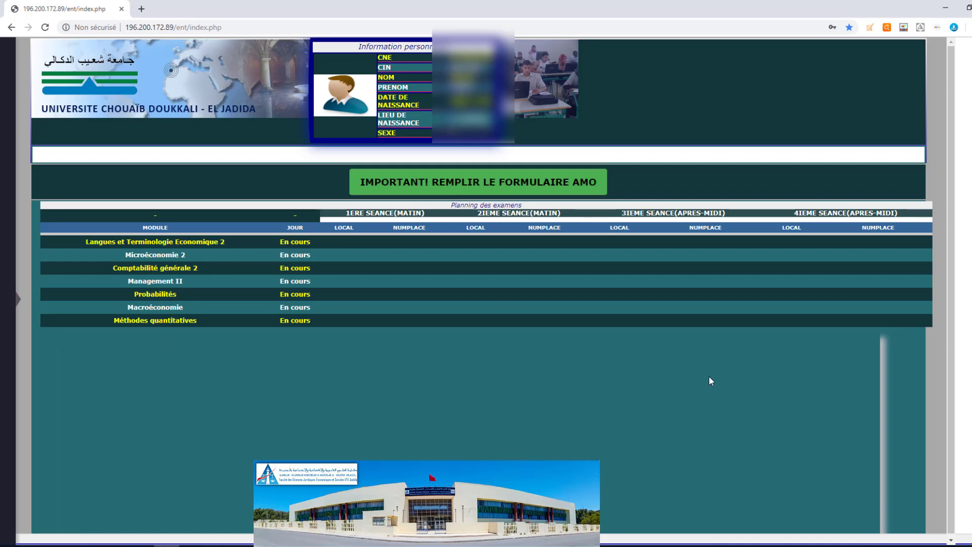
- Open REINSCRIPTION-AUTOMNE from the left sidebar and scroll through the enrolled modules table
{"action": "scroll", "coordinate": [710, 381], "scroll_direction": "down", "scroll_amount": 1}
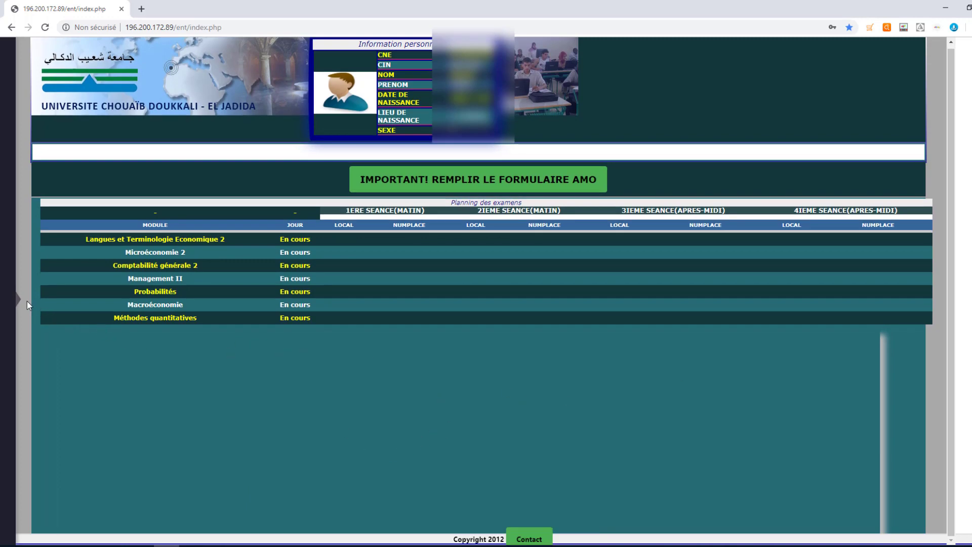
{"action": "mouse_move", "coordinate": [26, 301]}
{"action": "scroll", "coordinate": [27, 296], "scroll_direction": "down", "scroll_amount": 2}
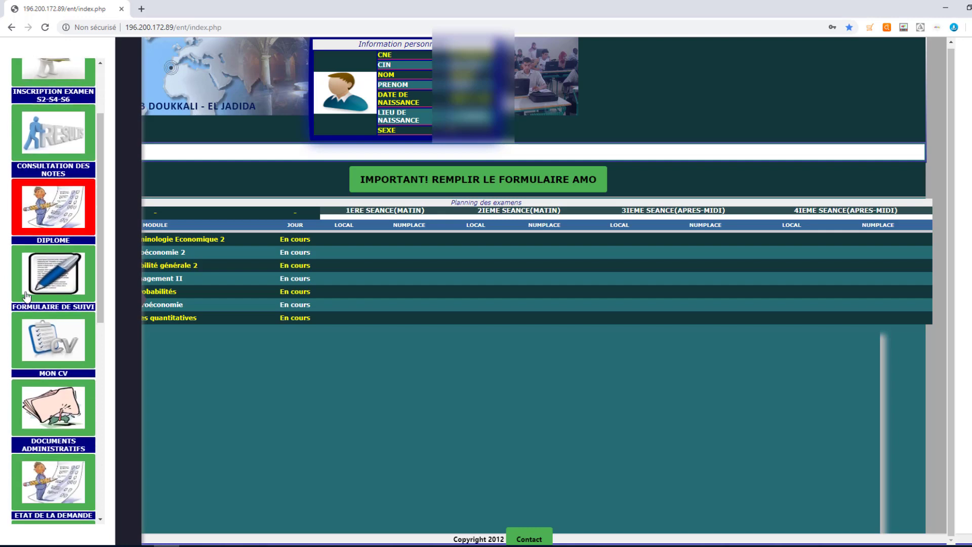
{"action": "scroll", "coordinate": [26, 301], "scroll_direction": "down", "scroll_amount": 5}
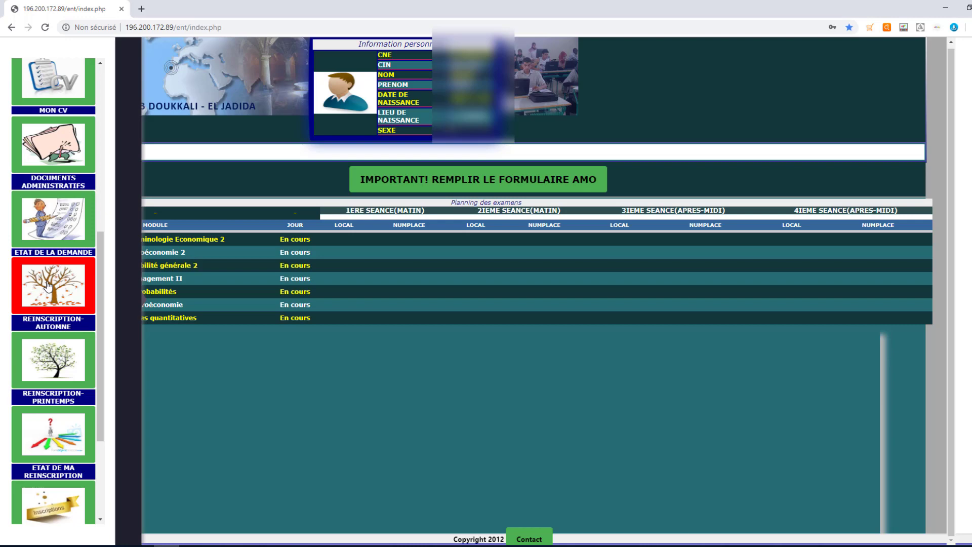
{"action": "left_click", "coordinate": [47, 285]}
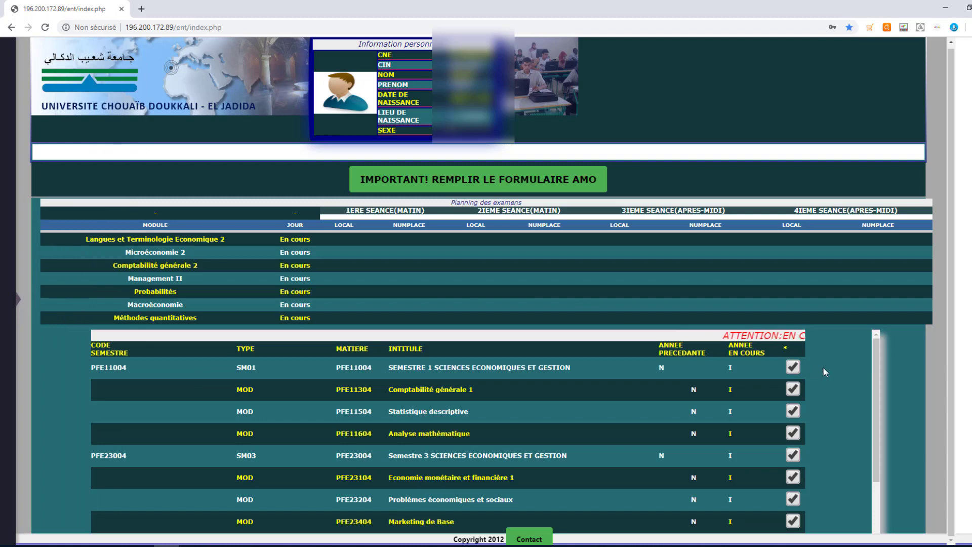
{"action": "scroll", "coordinate": [824, 370], "scroll_direction": "down", "scroll_amount": 2}
{"action": "scroll", "coordinate": [823, 368], "scroll_direction": "up", "scroll_amount": 2}
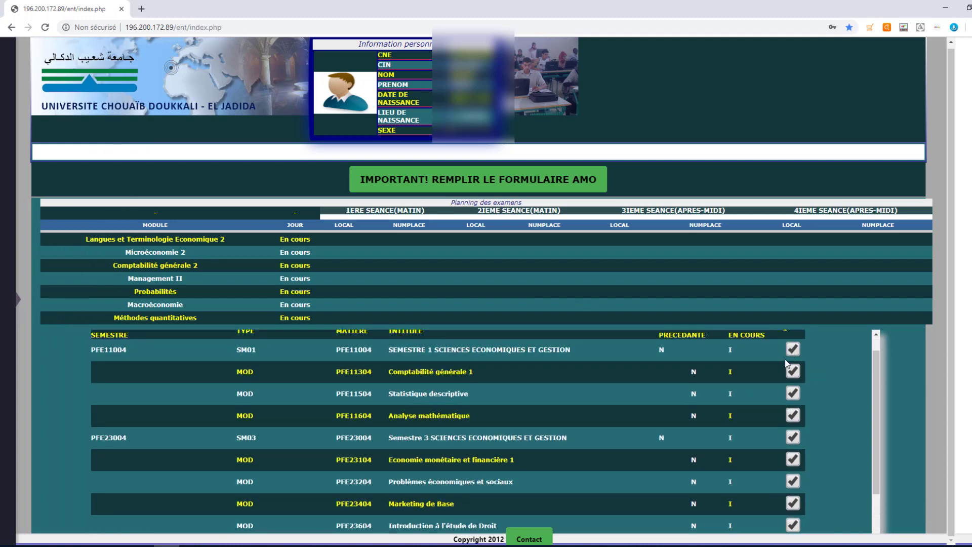
{"action": "scroll", "coordinate": [792, 384], "scroll_direction": "up", "scroll_amount": 1}
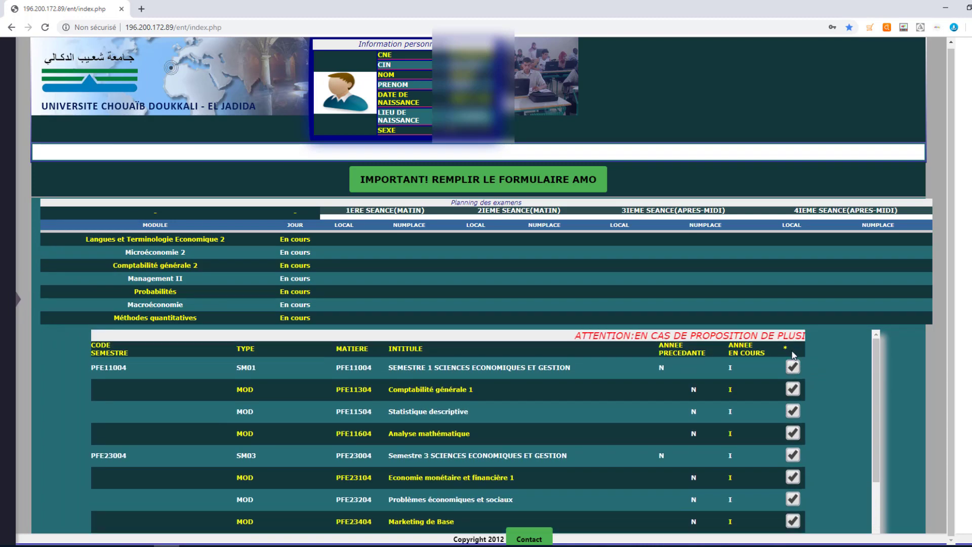
{"action": "scroll", "coordinate": [792, 383], "scroll_direction": "down", "scroll_amount": 3}
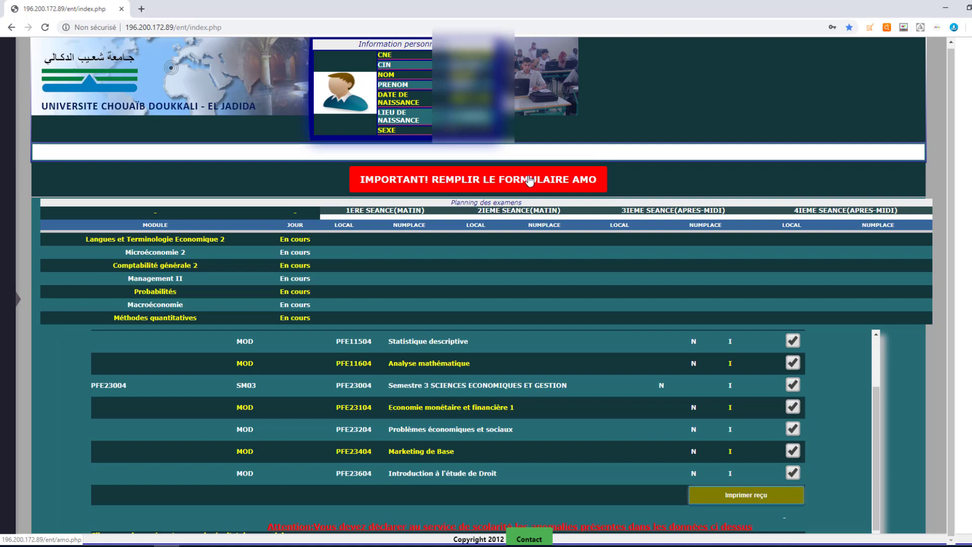
- Open the AMO form via the IMPORTANT! REMPLIR LE FORMULAIRE AMO button
{"action": "left_click", "coordinate": [270, 542]}
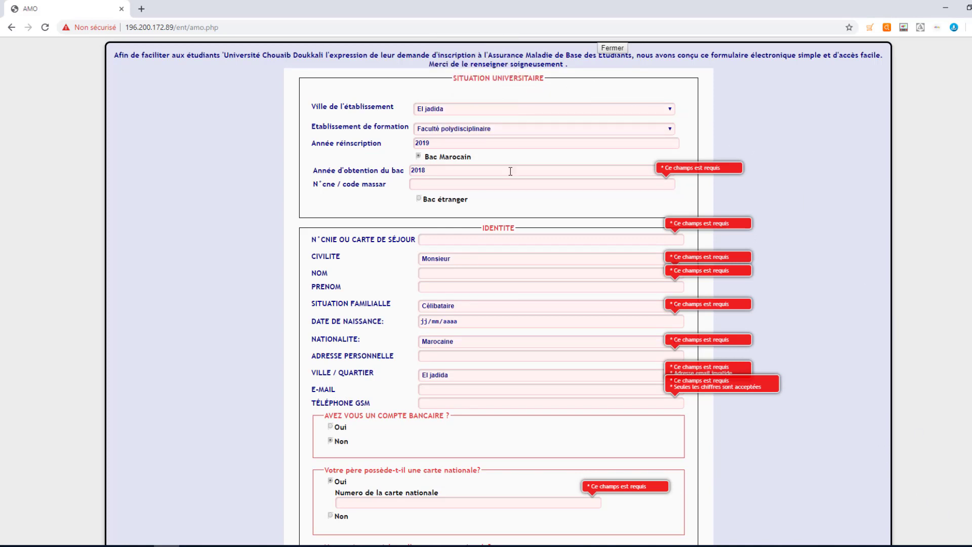
{"action": "scroll", "coordinate": [429, 286], "scroll_direction": "down", "scroll_amount": 1}
{"action": "scroll", "coordinate": [433, 257], "scroll_direction": "down", "scroll_amount": 5}
{"action": "scroll", "coordinate": [440, 278], "scroll_direction": "up", "scroll_amount": 6}
- Keep El jadida as Ville and Faculté polydisciplinaire as Etablissement
{"action": "left_click", "coordinate": [470, 110]}
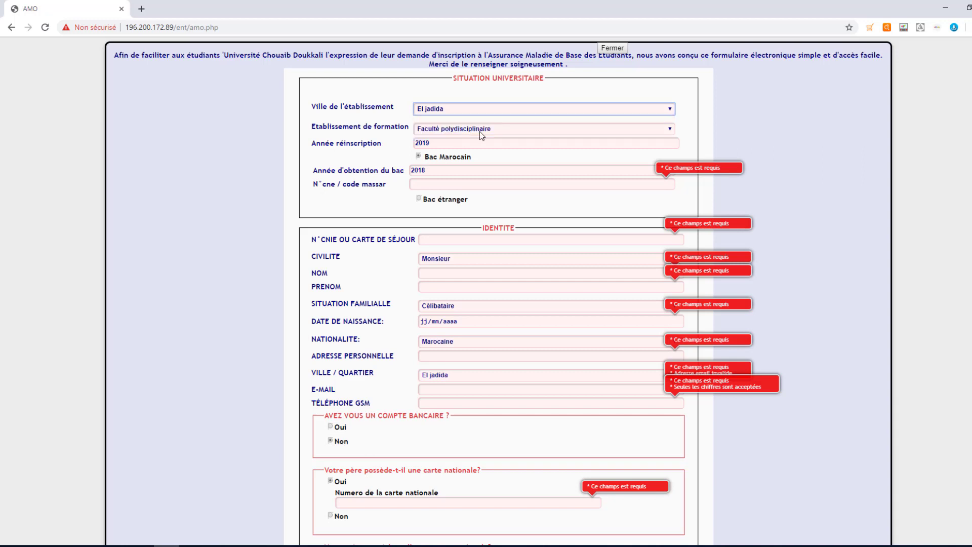
{"action": "left_click", "coordinate": [439, 130]}
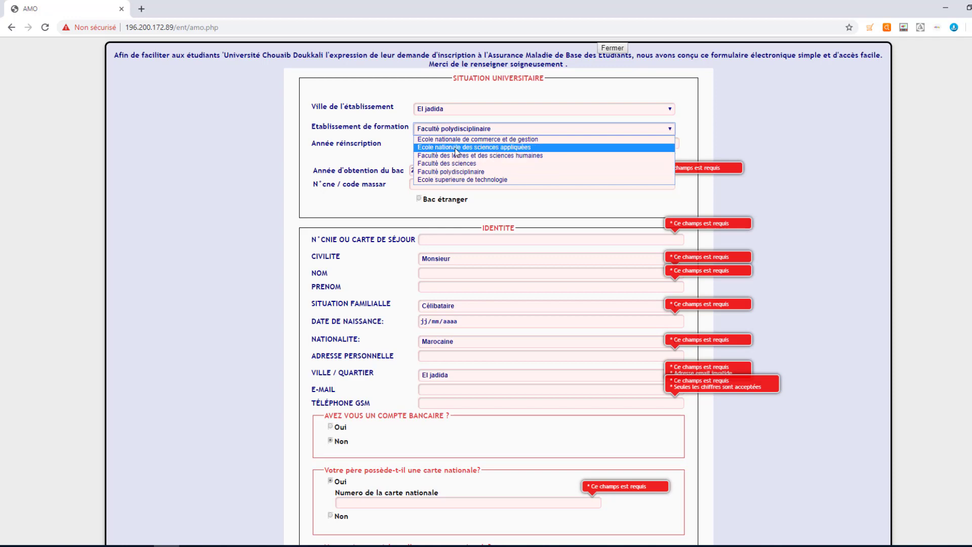
{"action": "left_click", "coordinate": [464, 172]}
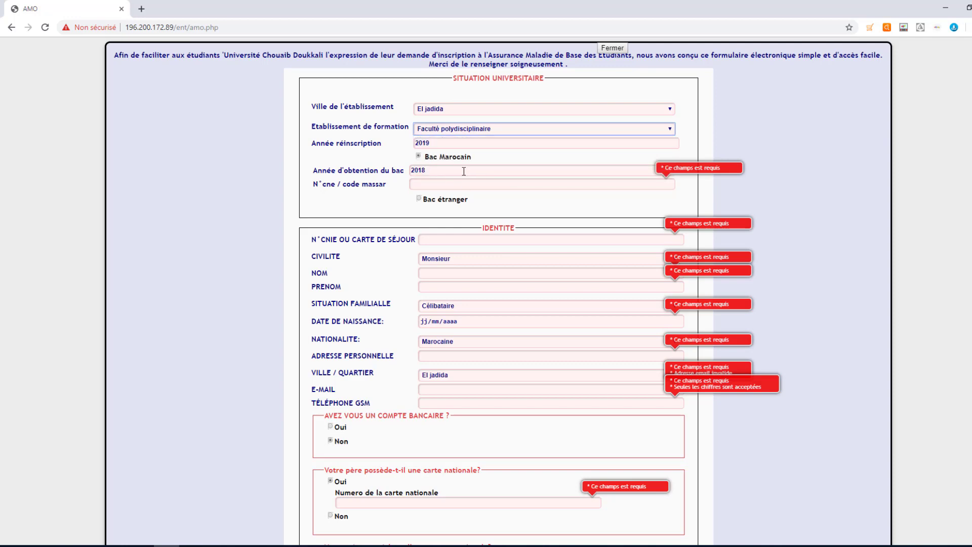
{"action": "left_click", "coordinate": [455, 169]}
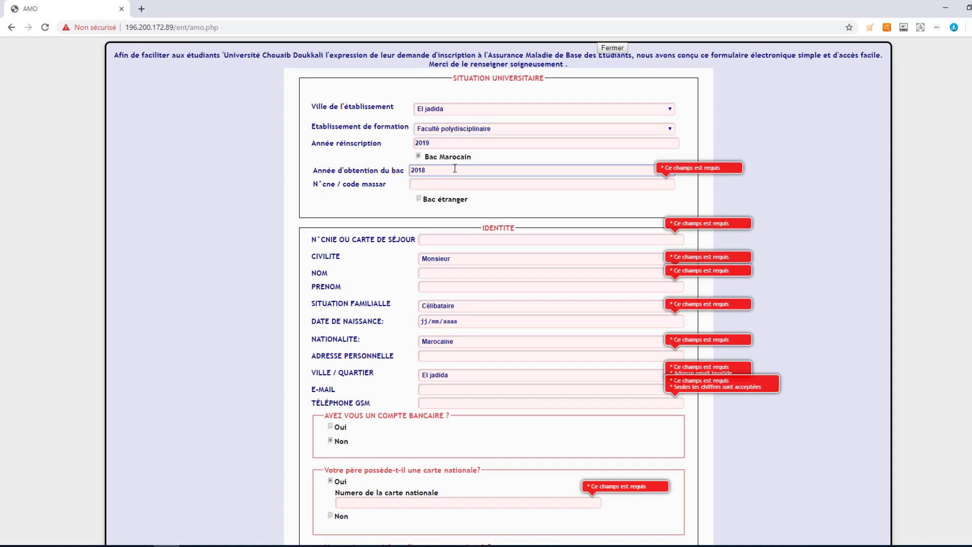
- Enter the student's code massar and CNIE number on the AMO form
{"action": "left_click", "coordinate": [433, 184]}
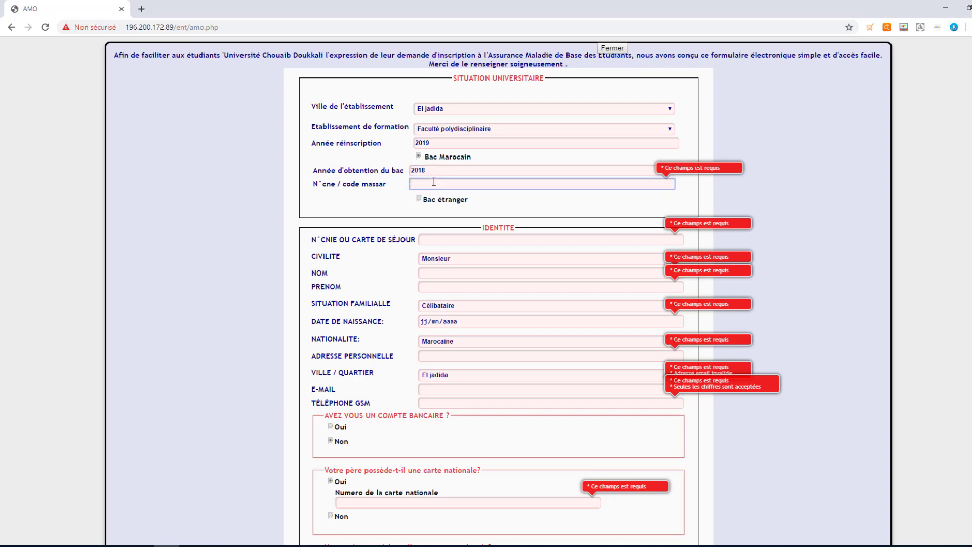
{"action": "type", "text": "k"}
{"action": "key", "text": "BackSpace"}
{"action": "left_click", "coordinate": [468, 239]}
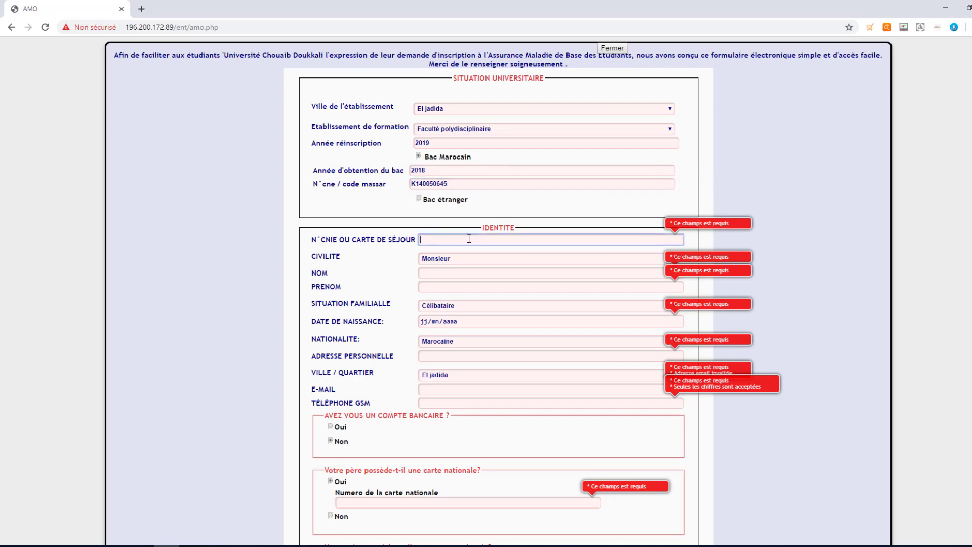
- Choose Monsieur as civility and enter the student's family name, first name and birth date
{"action": "left_click", "coordinate": [460, 260]}
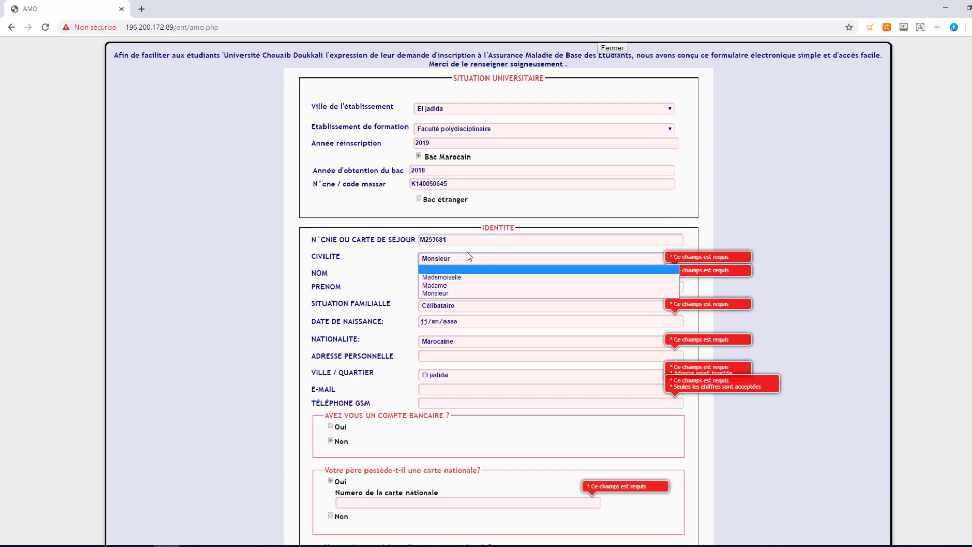
{"action": "left_click", "coordinate": [474, 260]}
{"action": "left_click", "coordinate": [474, 274]}
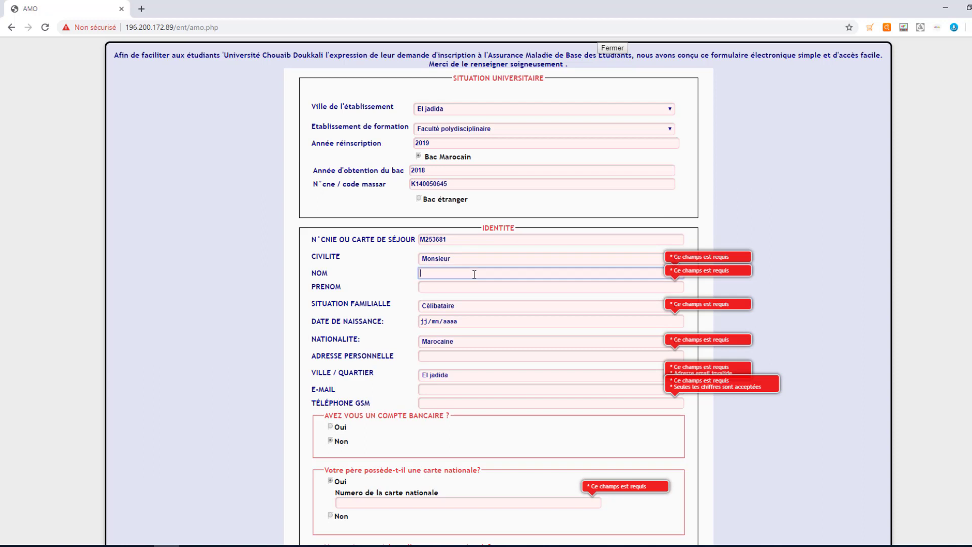
{"action": "key", "text": "Tab"}
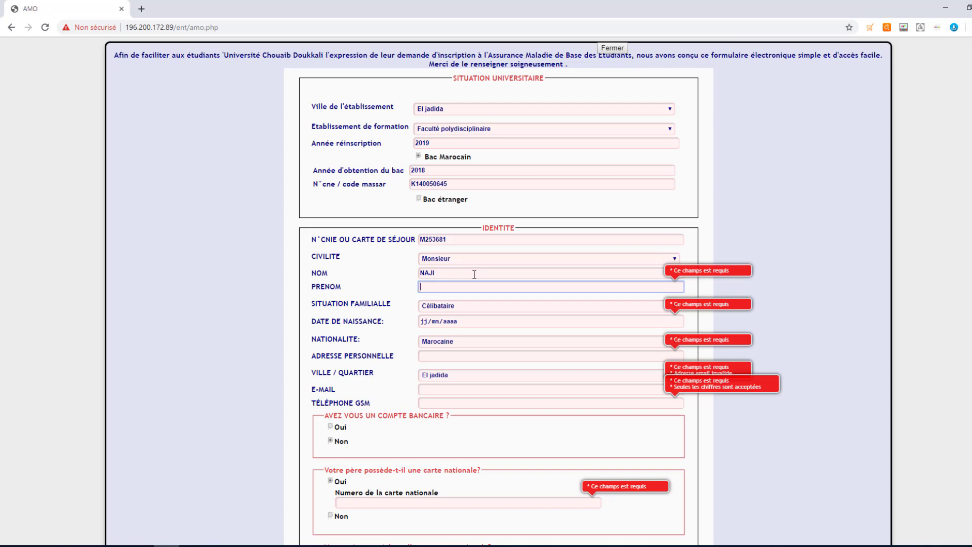
{"action": "left_click", "coordinate": [457, 321]}
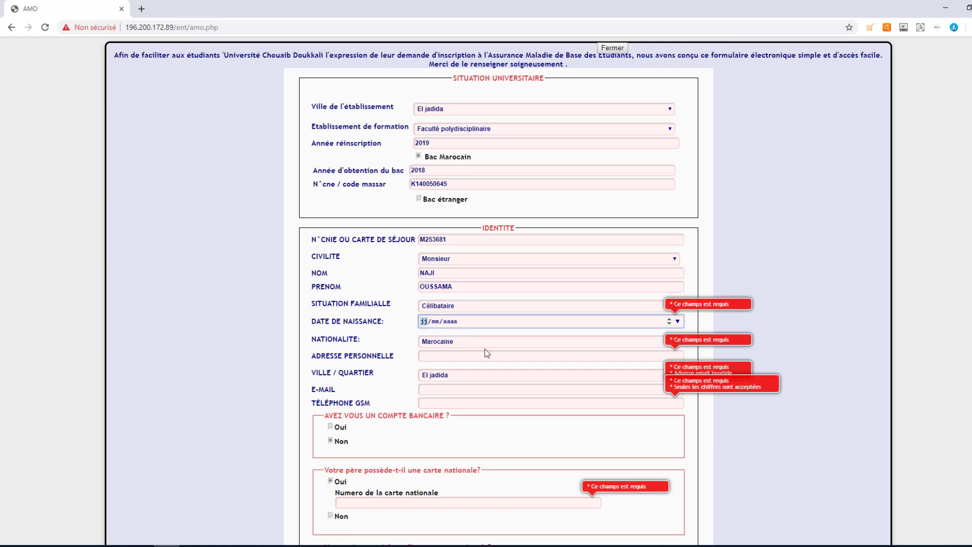
- Enter the student's home address, e-mail address and mobile phone number
{"action": "left_click", "coordinate": [464, 355]}
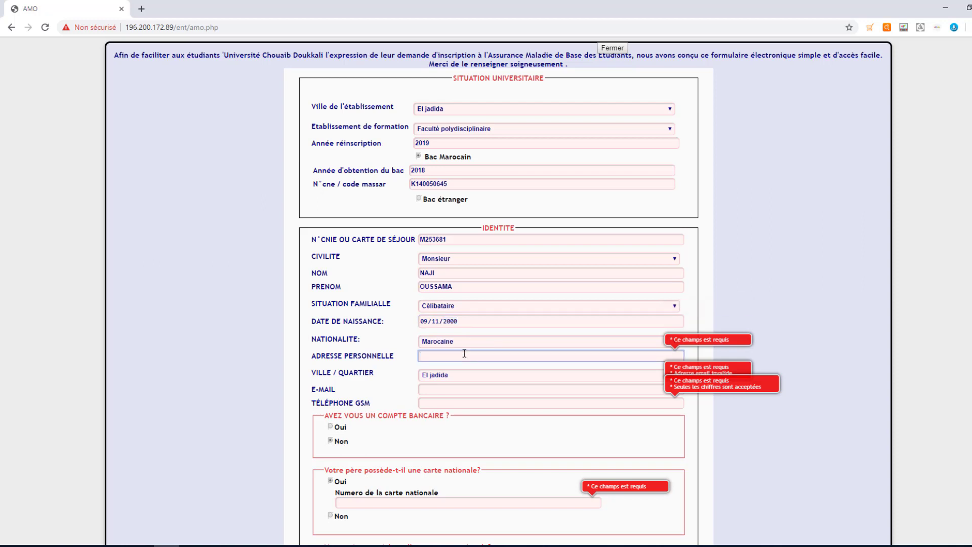
{"action": "left_click", "coordinate": [450, 390]}
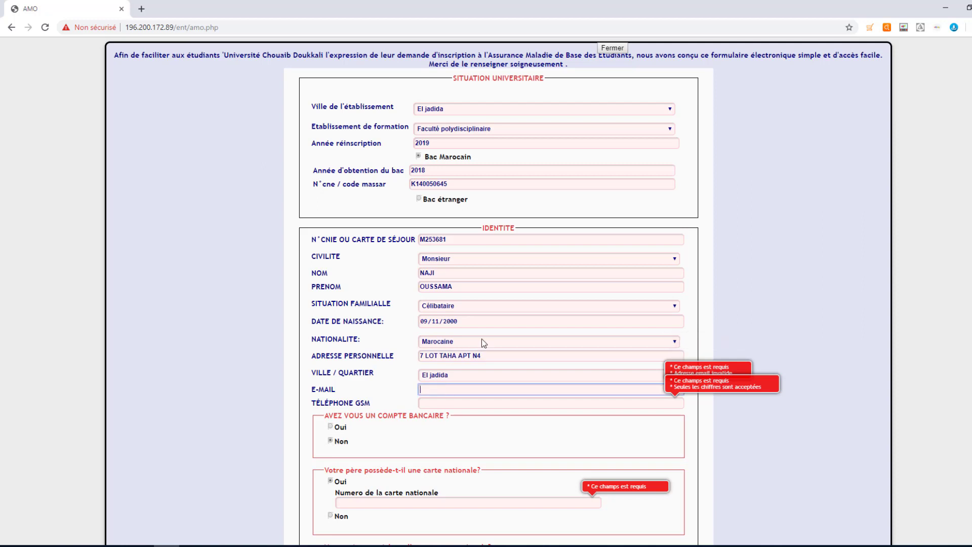
{"action": "key", "text": "Tab"}
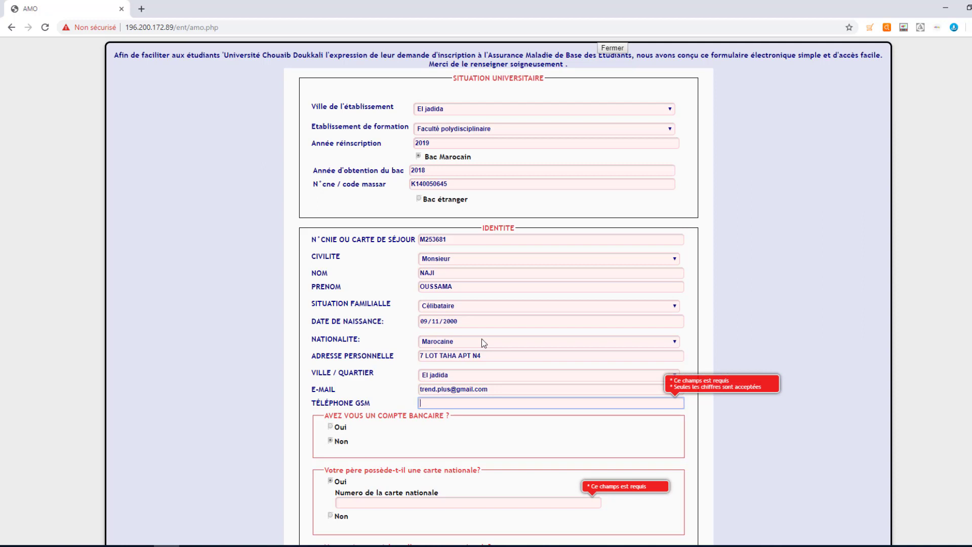
- Answer Non to the bank account question
{"action": "left_click", "coordinate": [330, 427]}
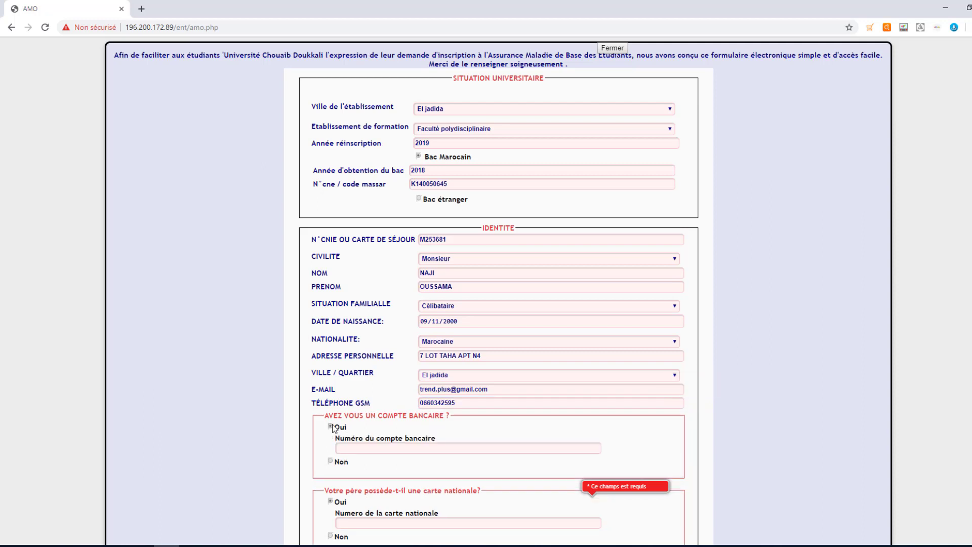
{"action": "scroll", "coordinate": [331, 429], "scroll_direction": "down", "scroll_amount": 2}
{"action": "left_click", "coordinate": [351, 343]}
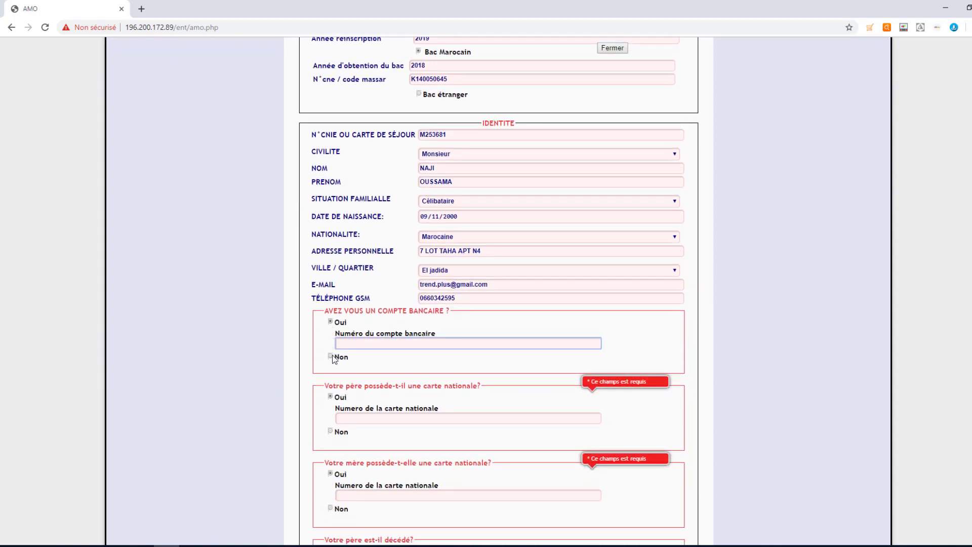
{"action": "left_click", "coordinate": [330, 357]}
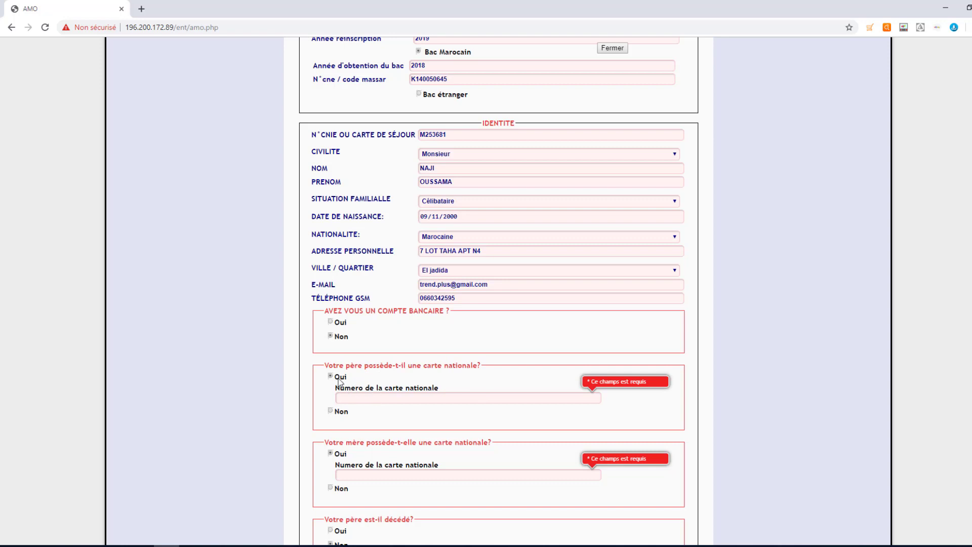
- Enter the father's and mother's national card numbers
{"action": "left_click", "coordinate": [349, 398]}
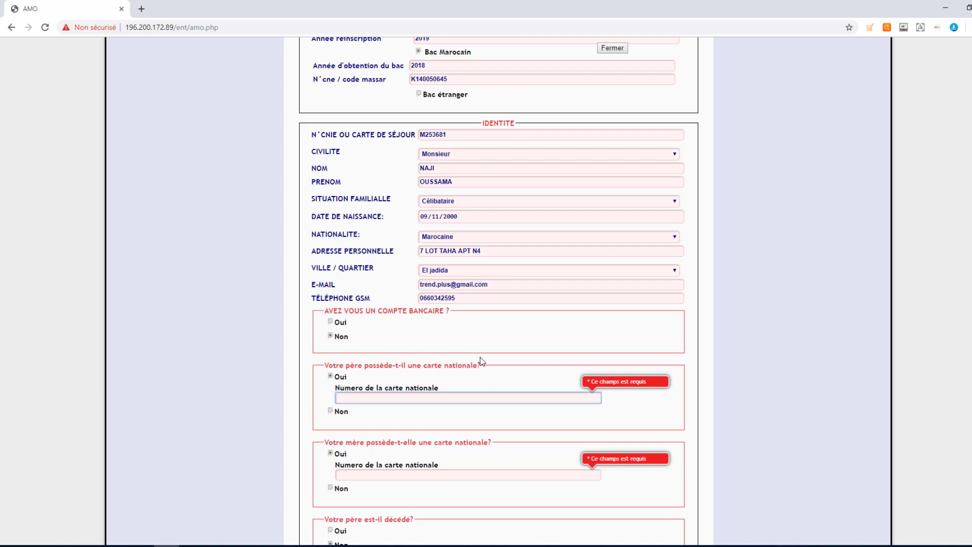
{"action": "double_click", "coordinate": [375, 402]}
{"action": "scroll", "coordinate": [361, 440], "scroll_direction": "down", "scroll_amount": 1}
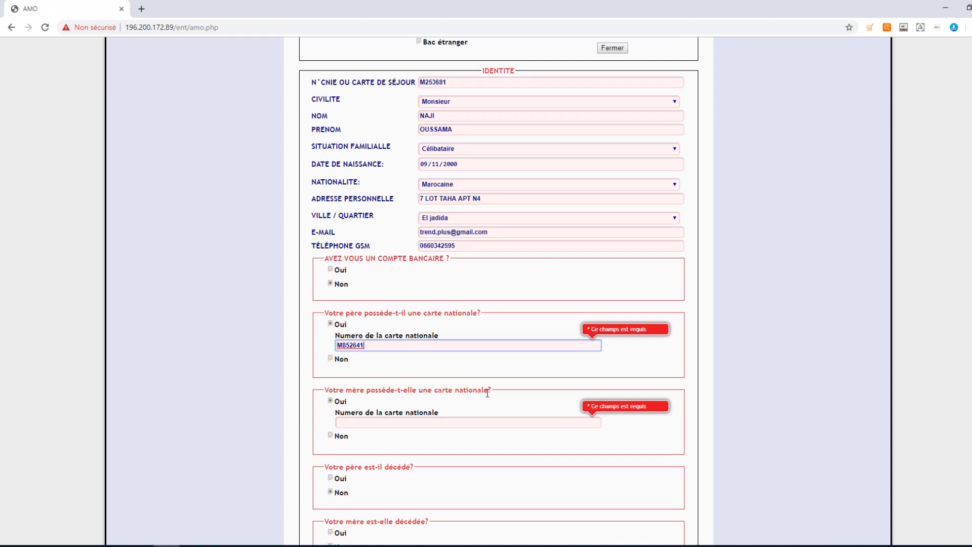
{"action": "scroll", "coordinate": [432, 405], "scroll_direction": "down", "scroll_amount": 1}
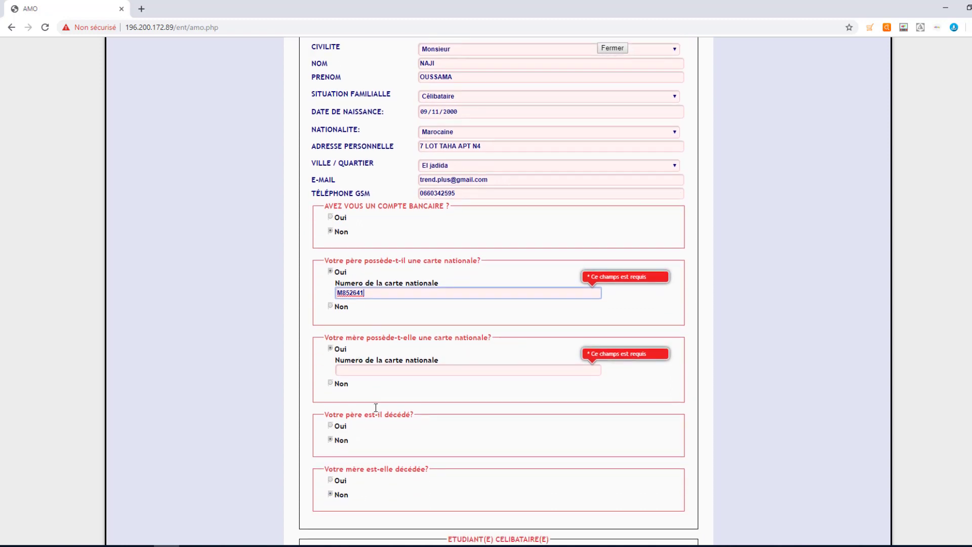
{"action": "left_click", "coordinate": [352, 369]}
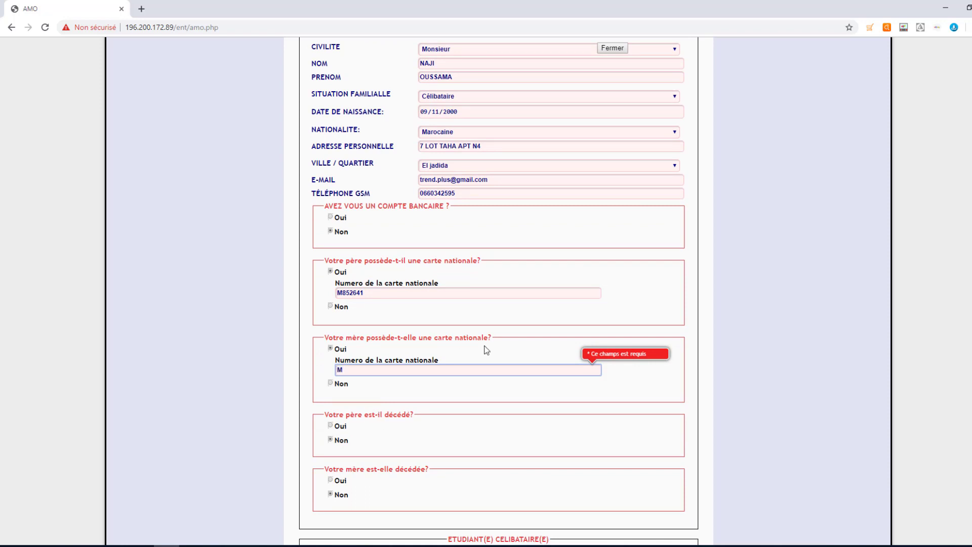
{"action": "key", "text": "ctrl+a"}
{"action": "scroll", "coordinate": [419, 421], "scroll_direction": "down", "scroll_amount": 2}
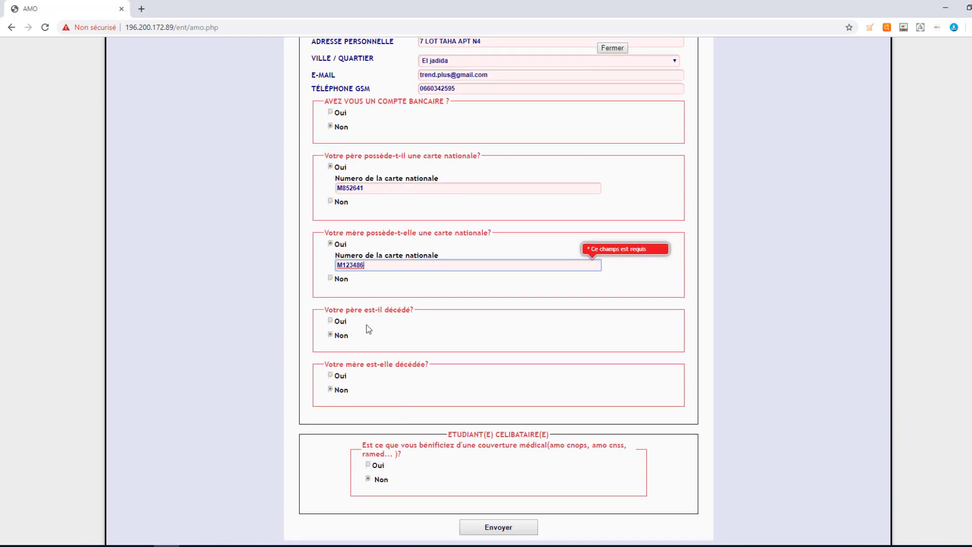
{"action": "left_click", "coordinate": [336, 324]}
{"action": "left_click", "coordinate": [338, 324]}
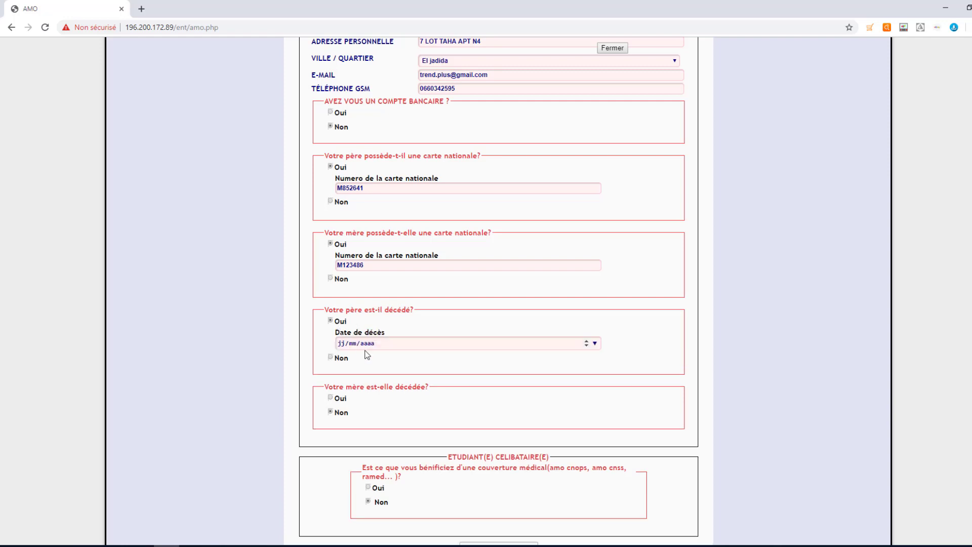
{"action": "left_click", "coordinate": [336, 357]}
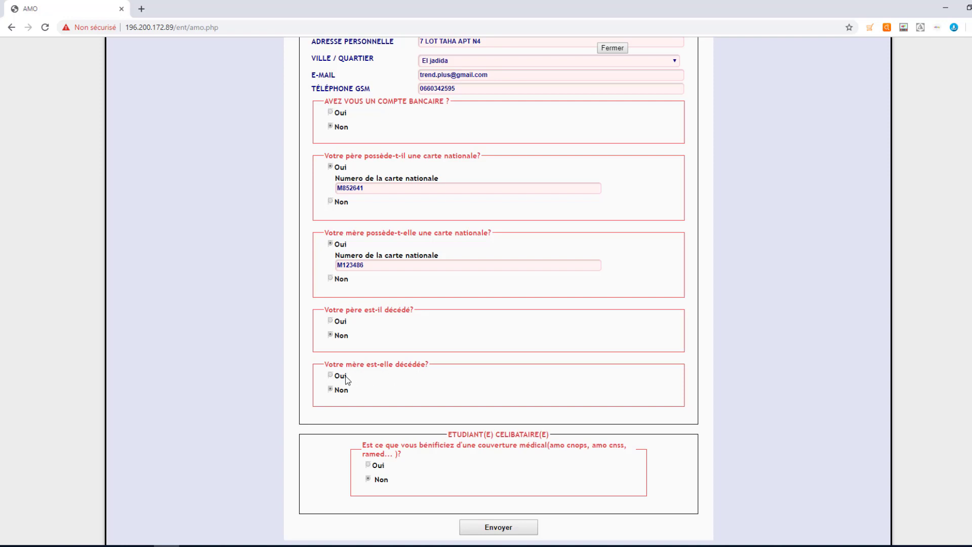
{"action": "left_click", "coordinate": [337, 377]}
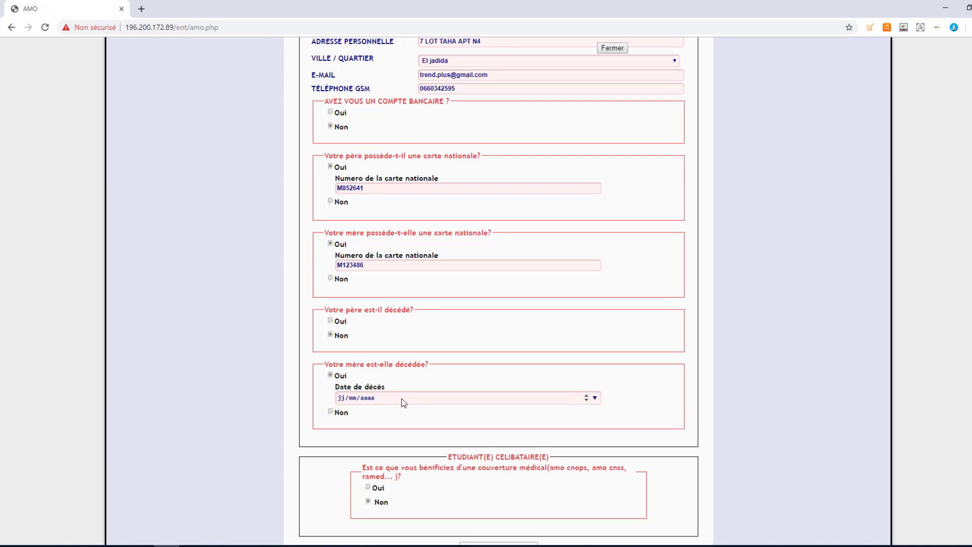
{"action": "left_click", "coordinate": [331, 412]}
{"action": "scroll", "coordinate": [458, 402], "scroll_direction": "down", "scroll_amount": 1}
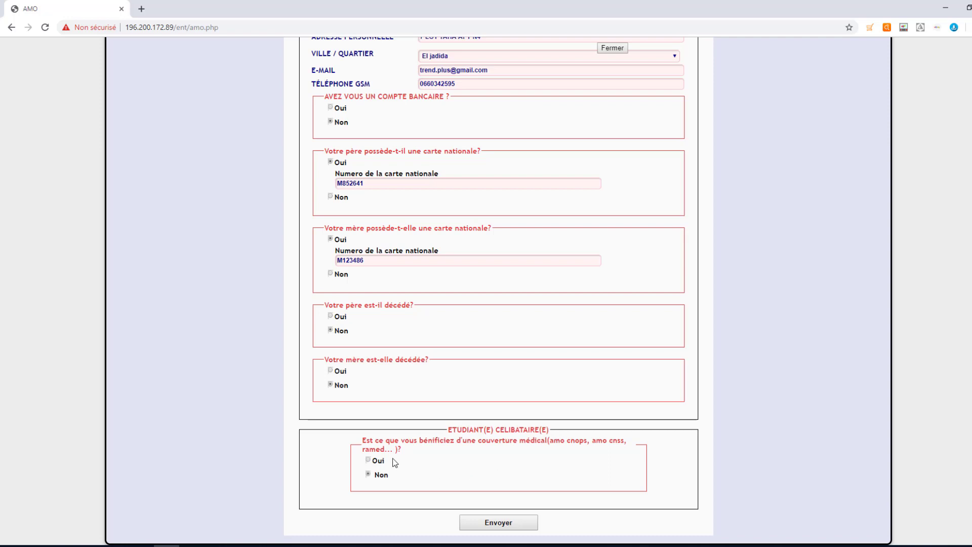
{"action": "left_click", "coordinate": [368, 460]}
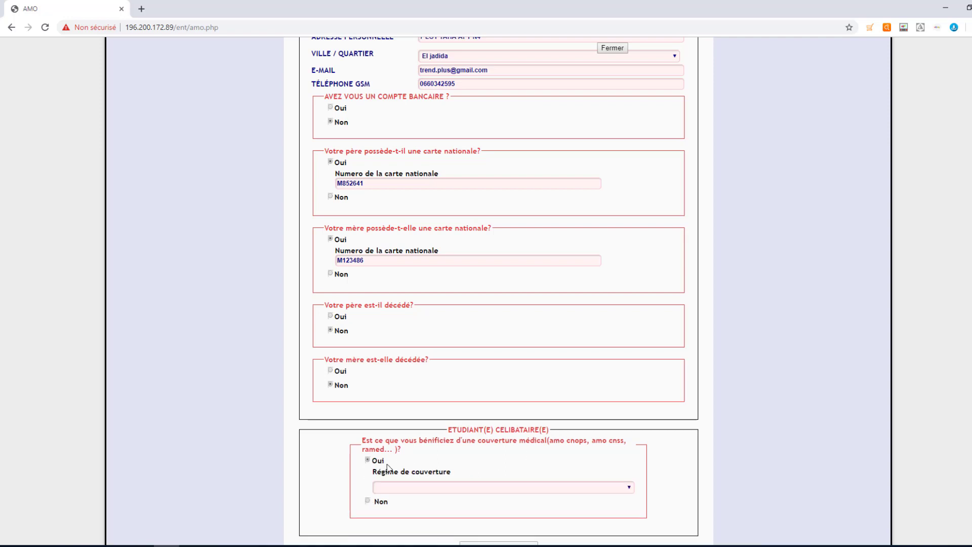
{"action": "left_click", "coordinate": [444, 489]}
{"action": "scroll", "coordinate": [562, 480], "scroll_direction": "down", "scroll_amount": 1}
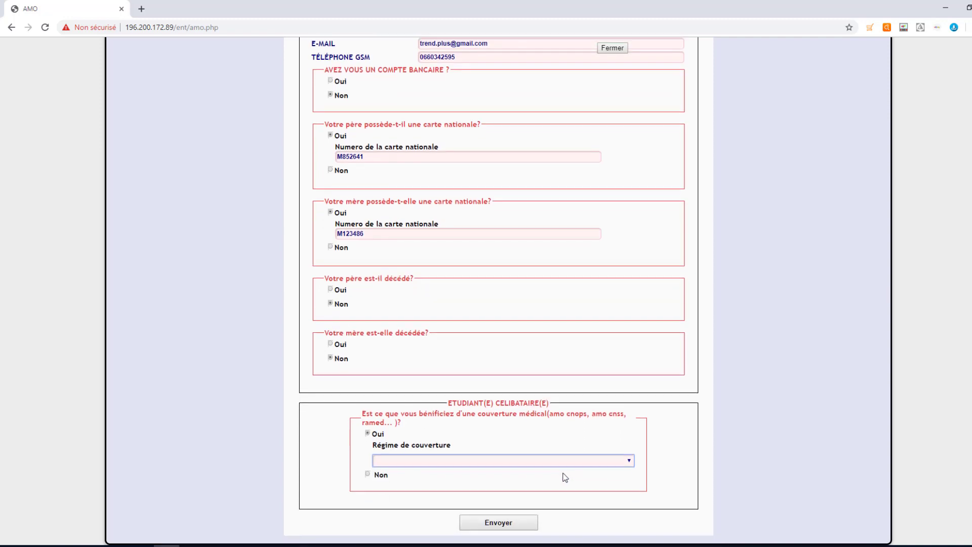
{"action": "left_click", "coordinate": [516, 461]}
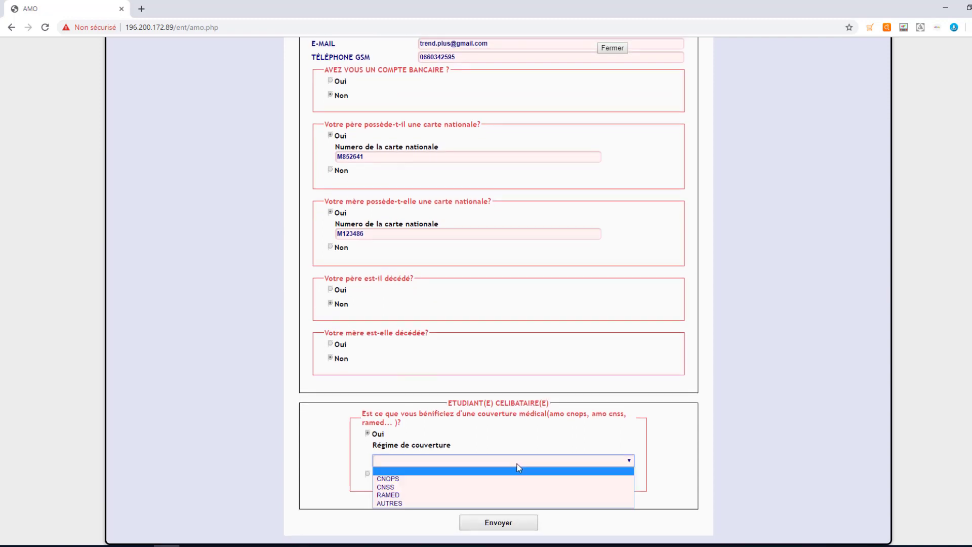
{"action": "left_click", "coordinate": [360, 448]}
{"action": "left_click", "coordinate": [368, 475]}
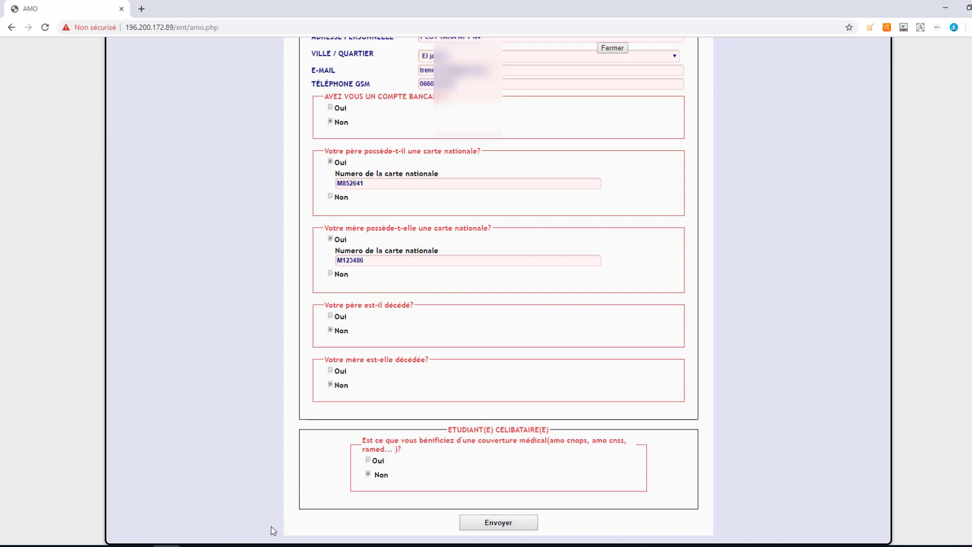
- Send the AMO form with Envoyer, then reopen REINSCRIPTION-AUTOMNE down to the Imprimer reçu option
{"action": "left_click", "coordinate": [243, 545]}
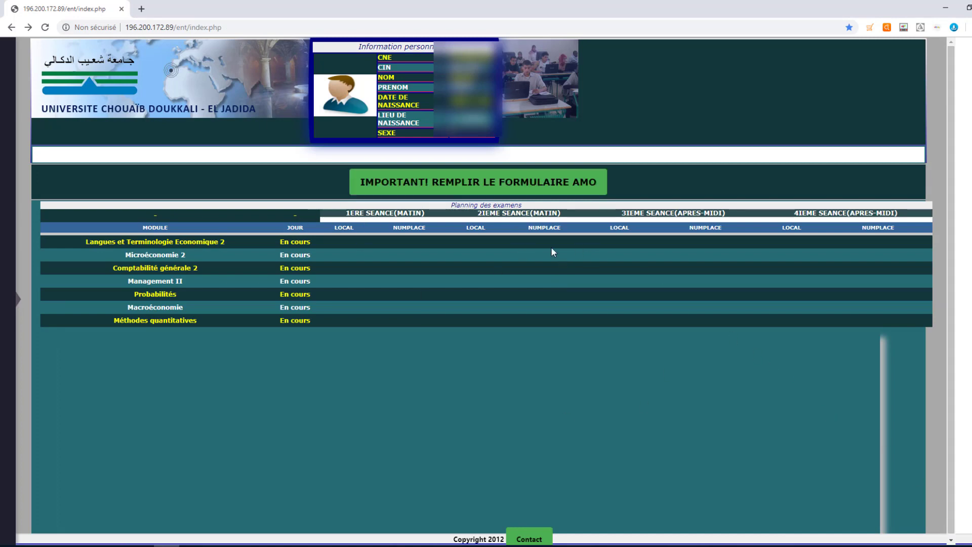
{"action": "scroll", "coordinate": [16, 306], "scroll_direction": "down", "scroll_amount": 1}
{"action": "mouse_move", "coordinate": [13, 306]}
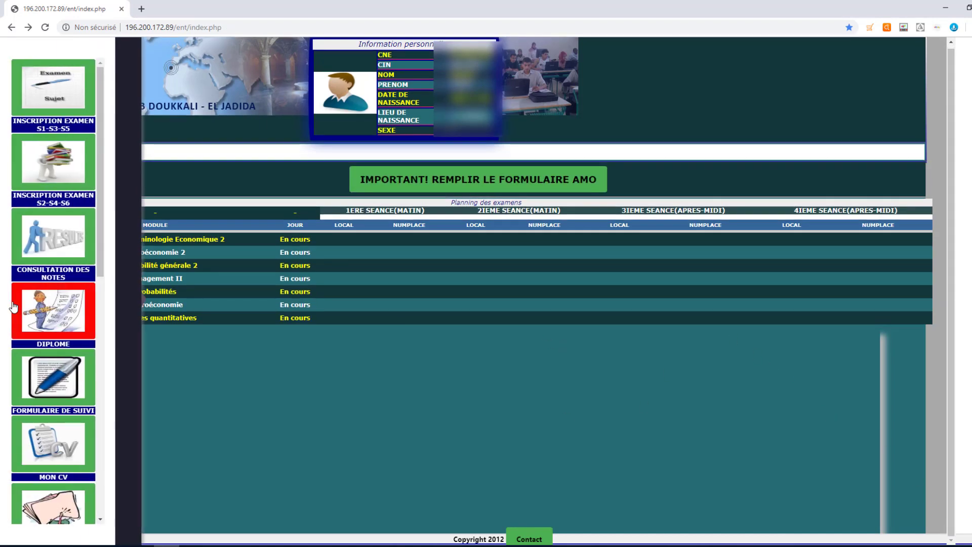
{"action": "scroll", "coordinate": [41, 320], "scroll_direction": "down", "scroll_amount": 8}
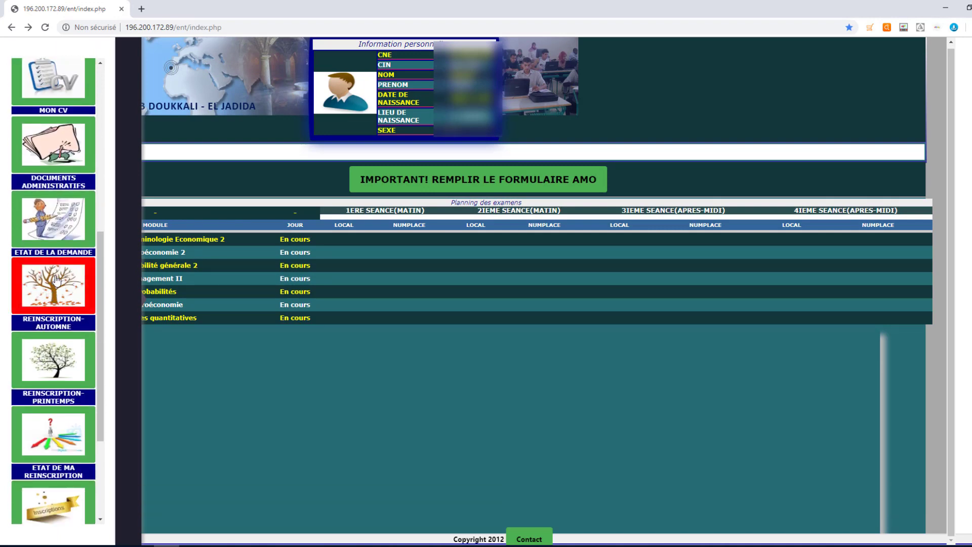
{"action": "left_click", "coordinate": [57, 279]}
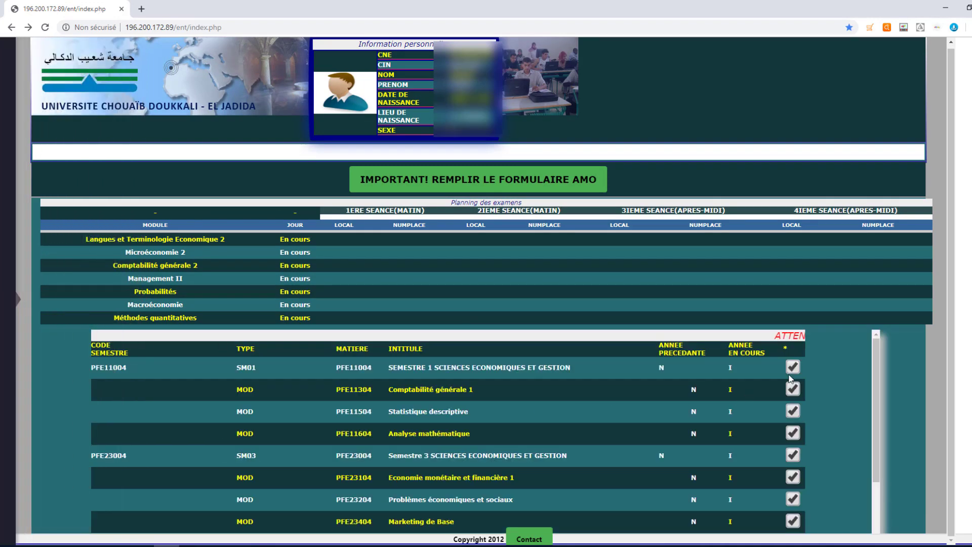
{"action": "scroll", "coordinate": [786, 400], "scroll_direction": "down", "scroll_amount": 2}
{"action": "scroll", "coordinate": [780, 396], "scroll_direction": "down", "scroll_amount": 1}
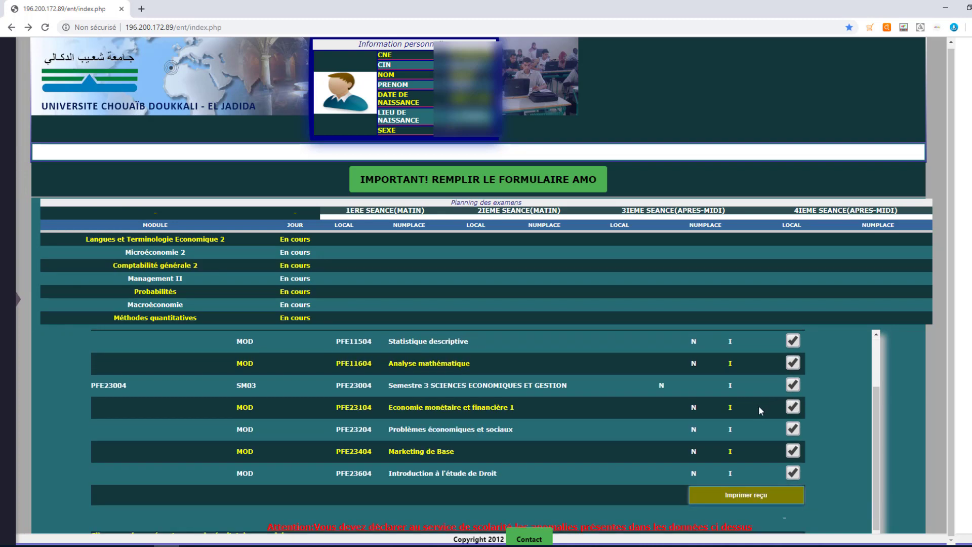
- Open the Imprimer reçu PDF and highlight its 'Formulaire AMO : OK' line
{"action": "left_click", "coordinate": [751, 496]}
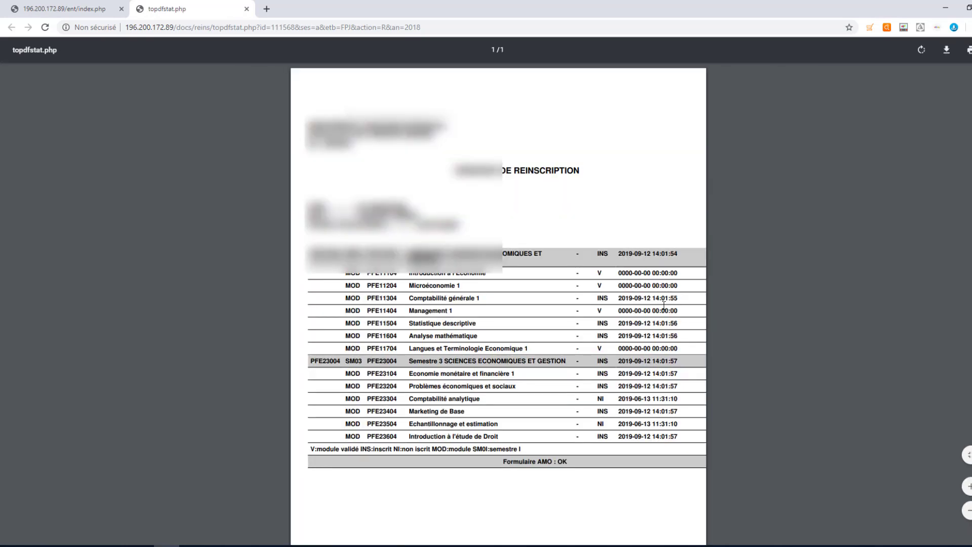
{"action": "scroll", "coordinate": [663, 306], "scroll_direction": "down", "scroll_amount": 3}
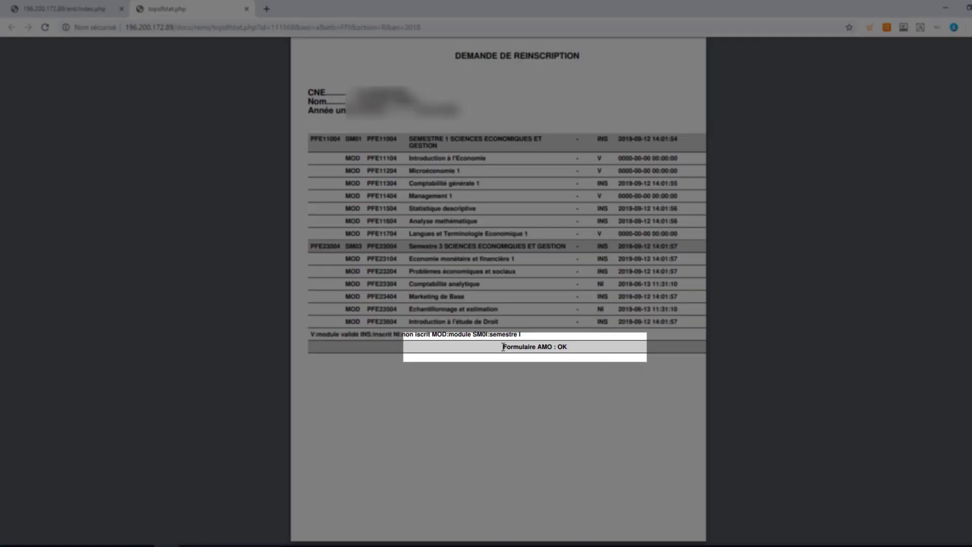
{"action": "left_click_drag", "start_coordinate": [503, 347], "coordinate": [570, 348]}
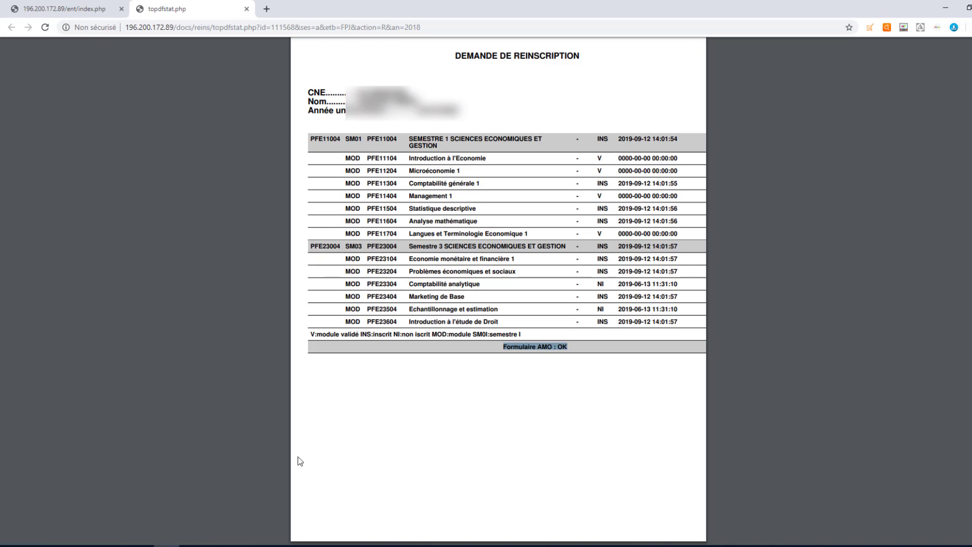
{"action": "left_click", "coordinate": [245, 545]}
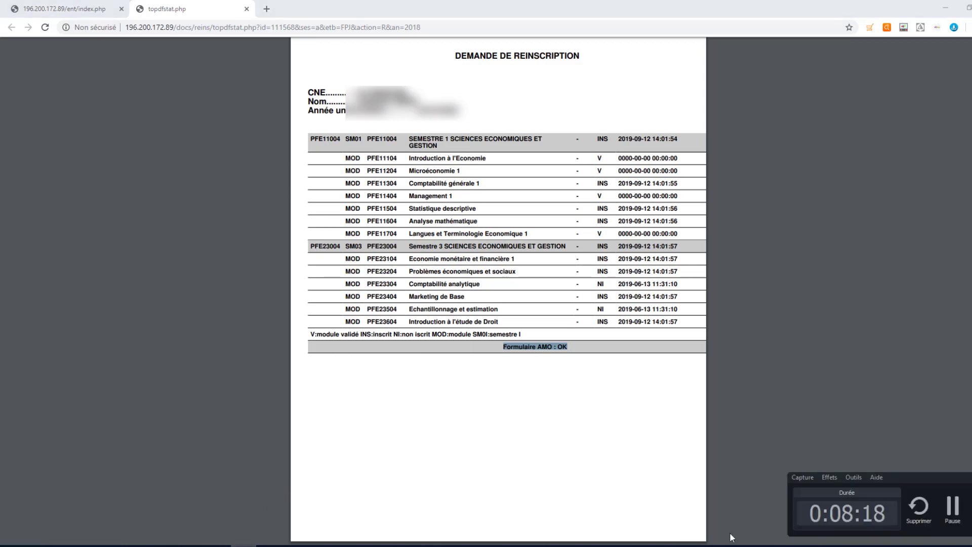